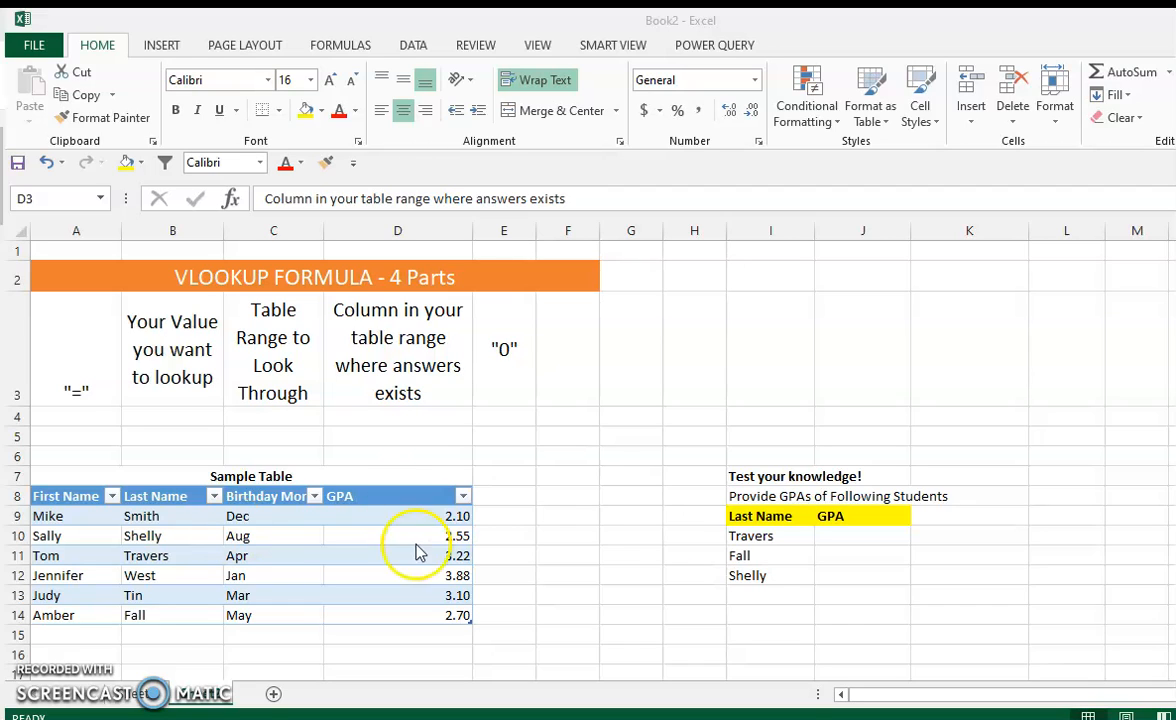
Step: Review the VLOOKUP formula parts described in cells A3 to E3, from the equals sign through the final "0"
{"action": "left_click", "coordinate": [542, 343]}
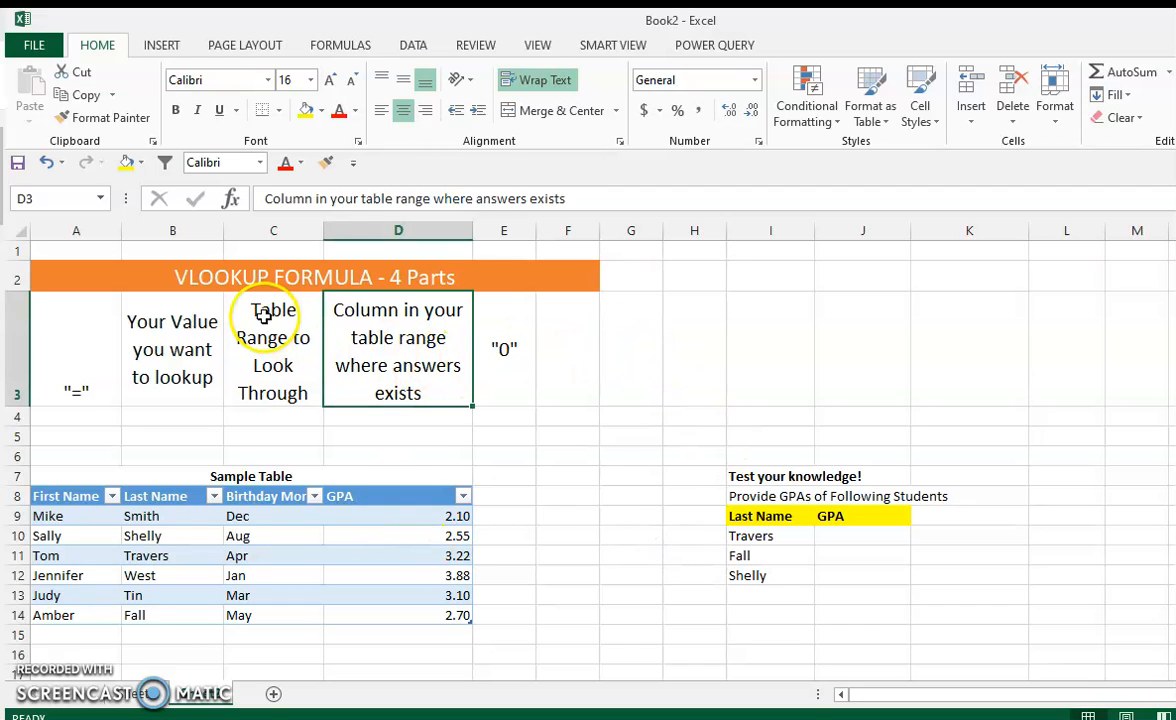
{"action": "left_click", "coordinate": [89, 357]}
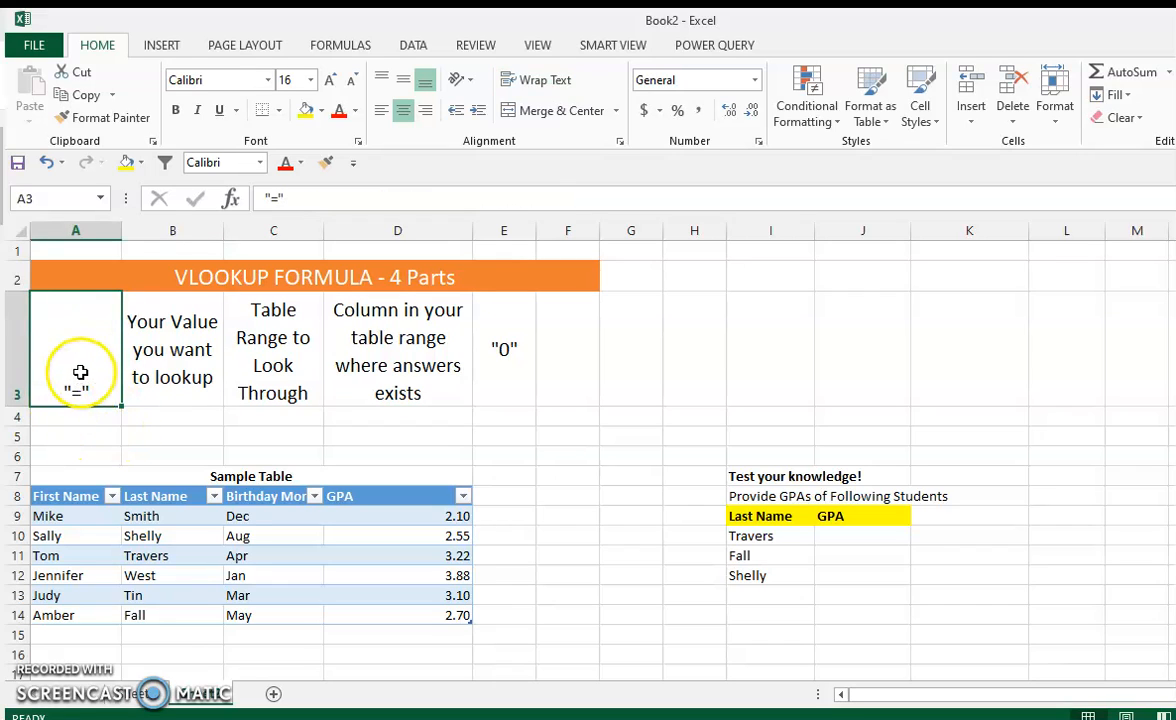
{"action": "left_click", "coordinate": [168, 362]}
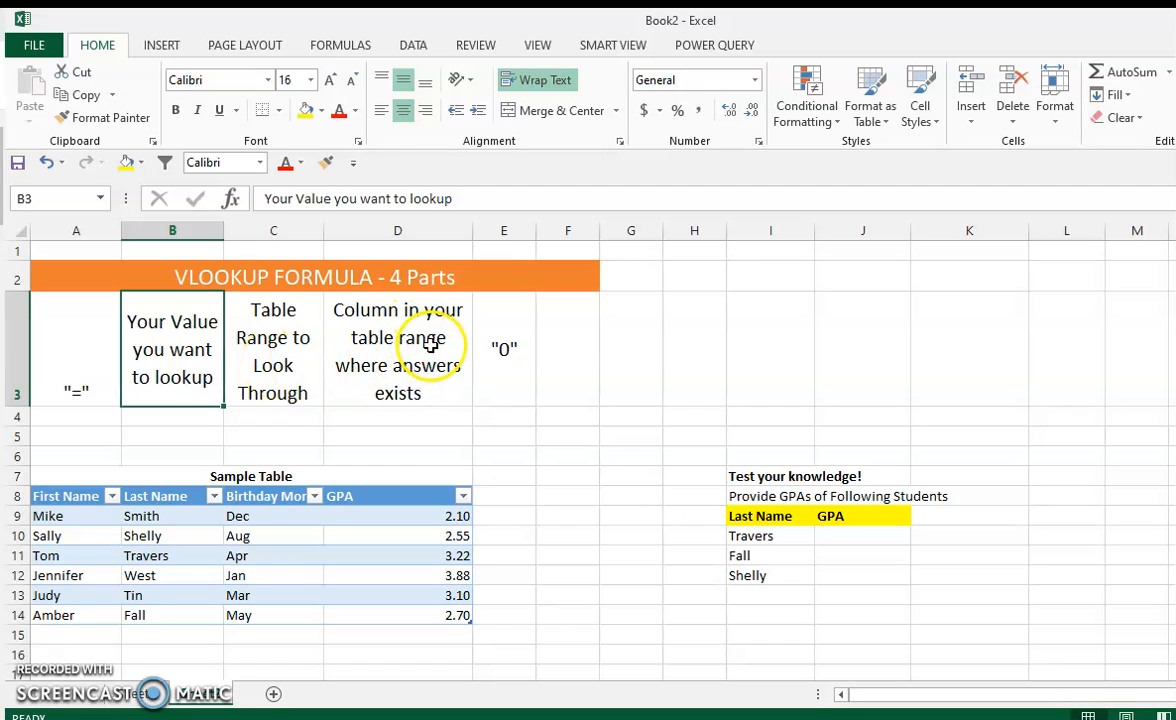
{"action": "key", "text": "Right"}
{"action": "key", "text": "Right"}
{"action": "key", "text": "Right"}
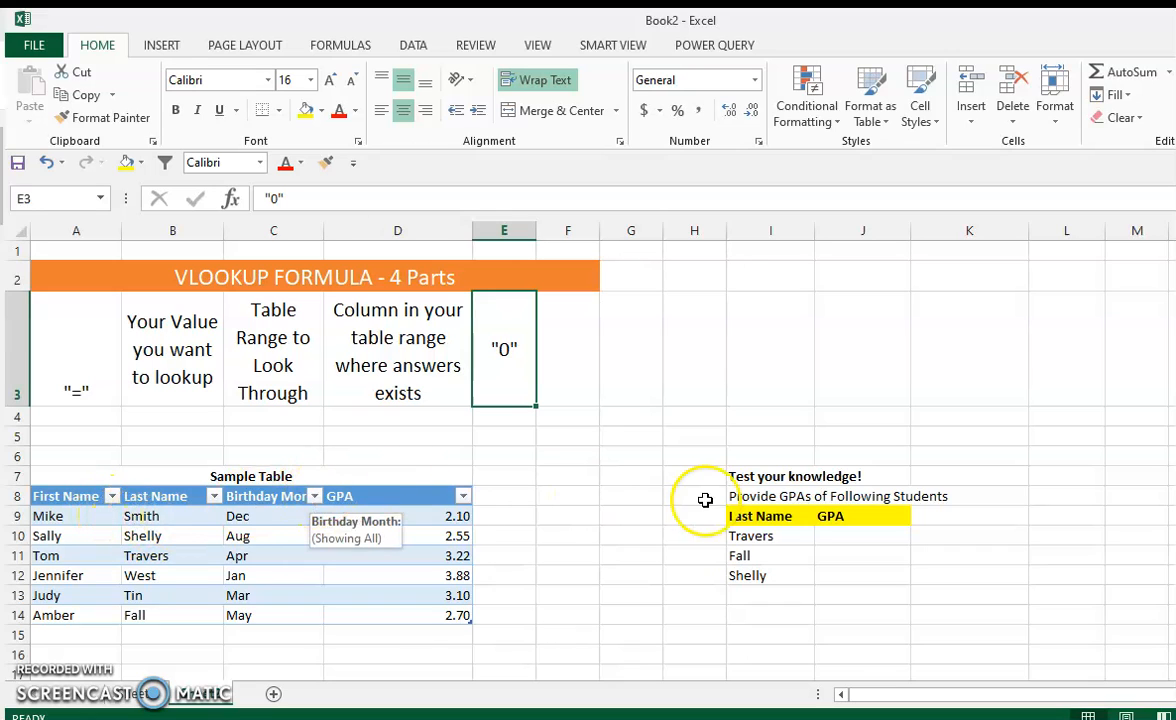
Step: Examine the GPA exercise in I8:J12 and compare its first last name with the matching row of the Sample Table
{"action": "left_click_drag", "start_coordinate": [764, 477], "coordinate": [770, 490]}
{"action": "left_click", "coordinate": [770, 490]}
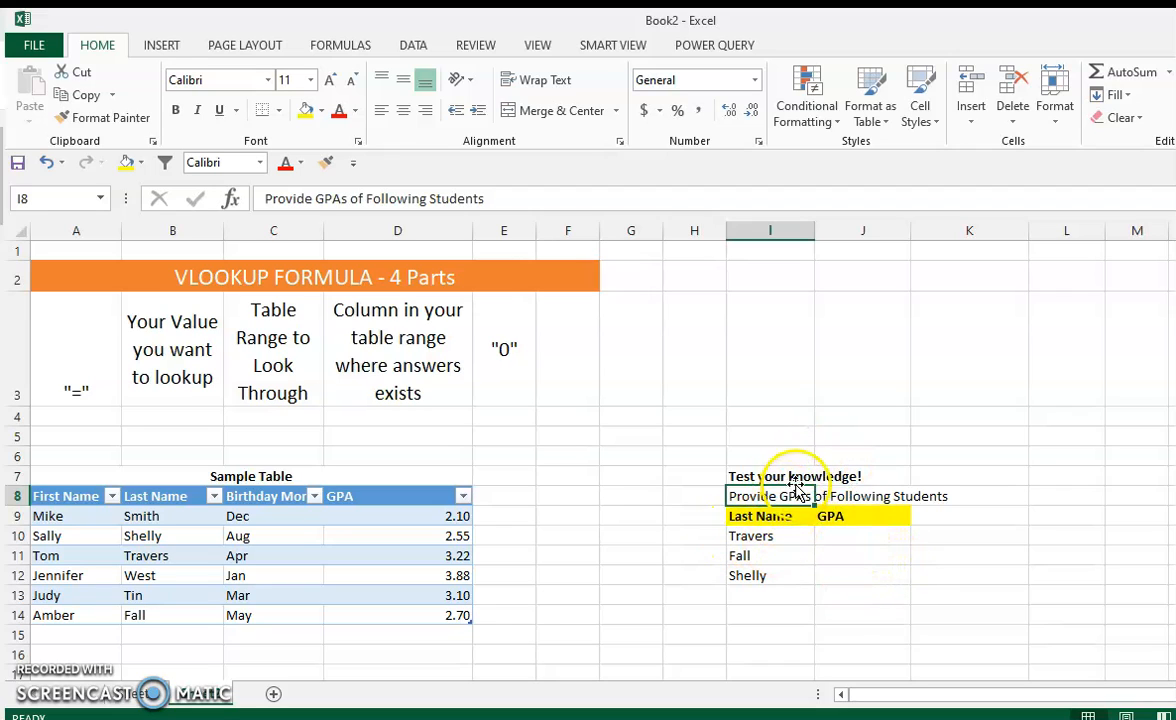
{"action": "left_click_drag", "start_coordinate": [759, 535], "coordinate": [760, 576]}
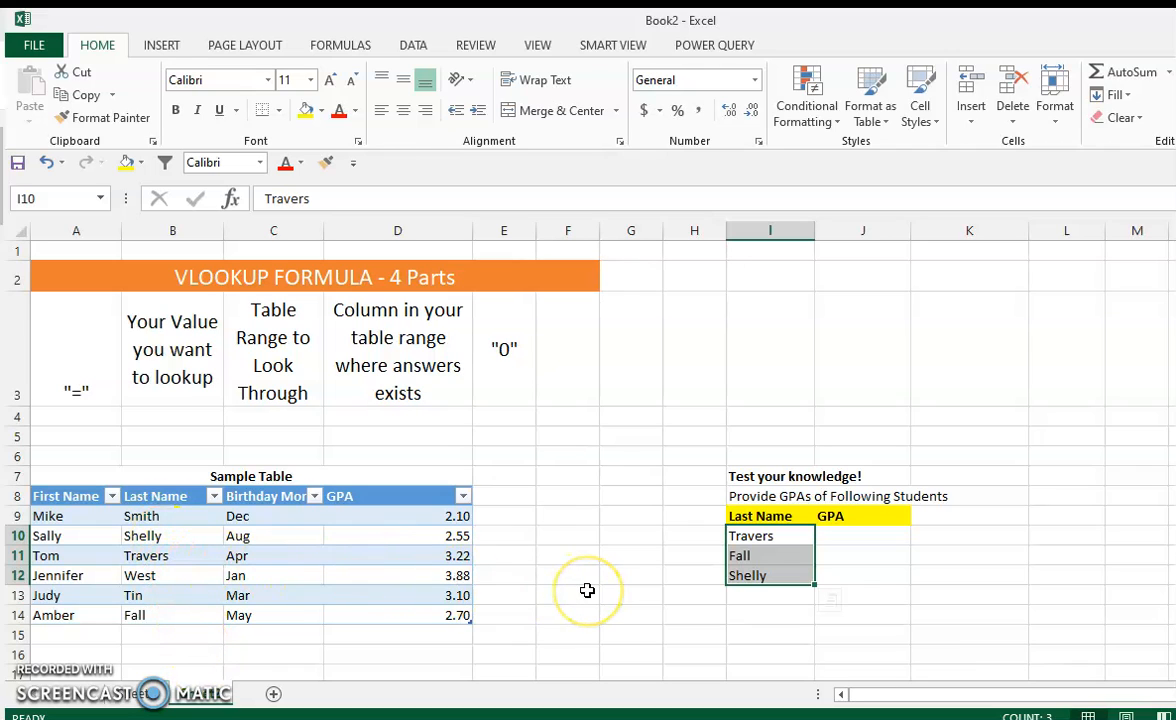
{"action": "left_click", "coordinate": [868, 538]}
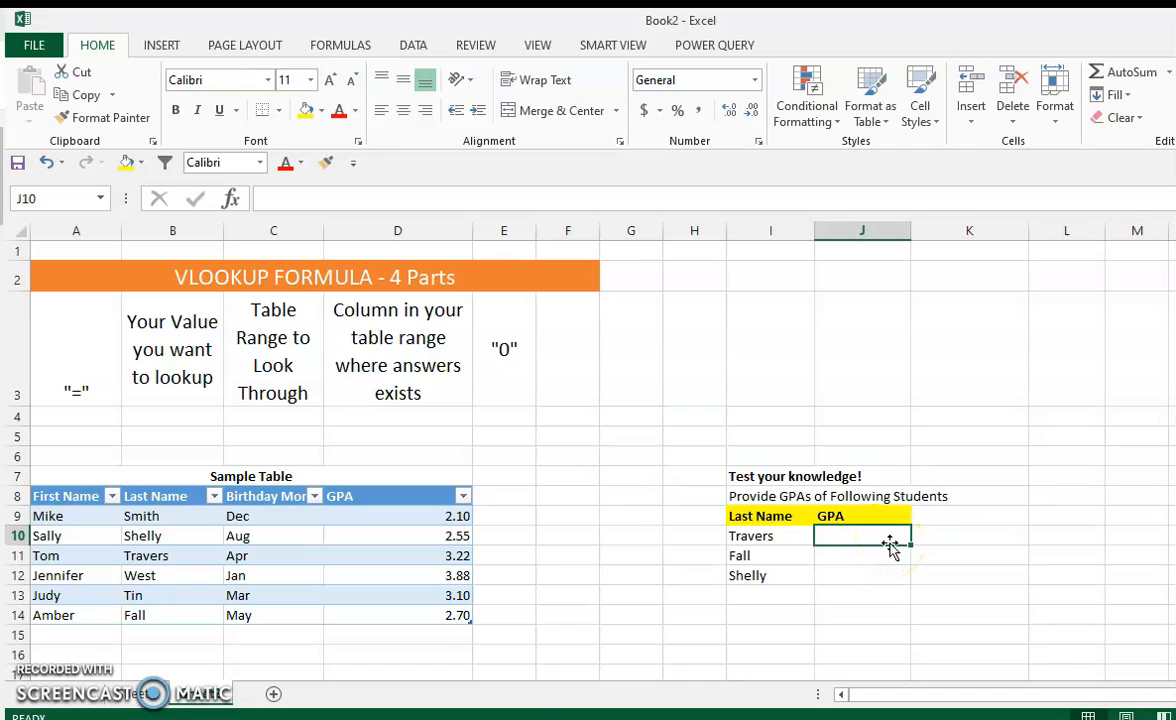
{"action": "left_click", "coordinate": [757, 538]}
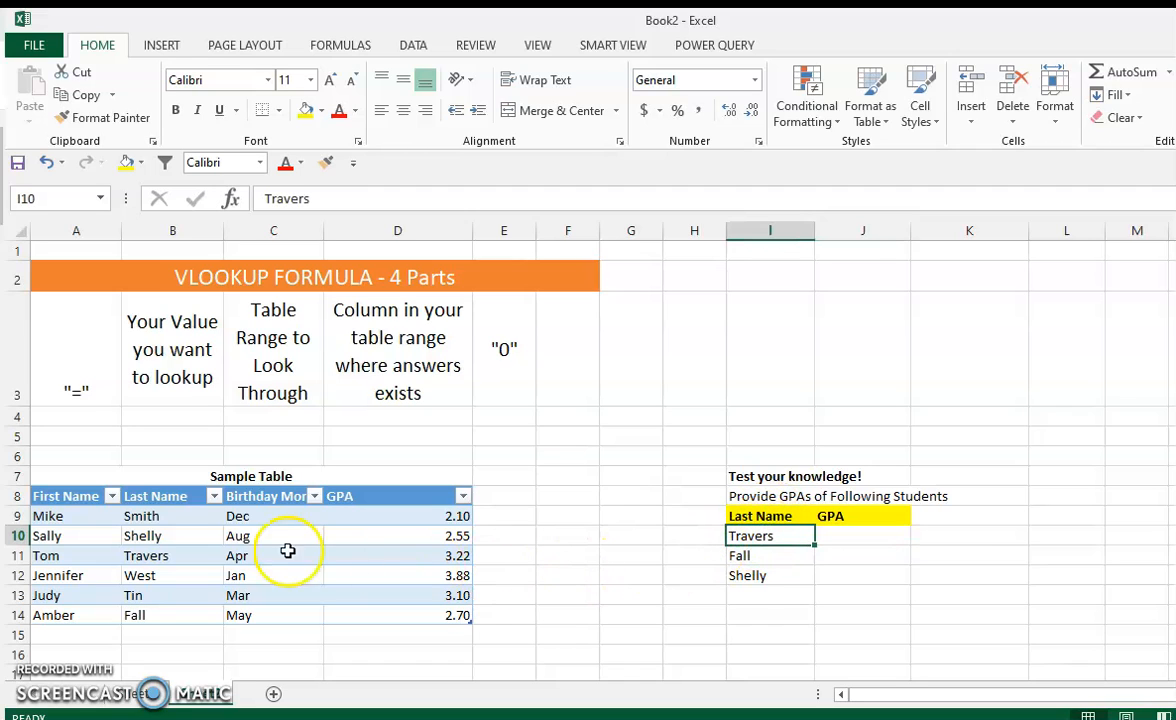
{"action": "left_click_drag", "start_coordinate": [58, 556], "coordinate": [387, 560]}
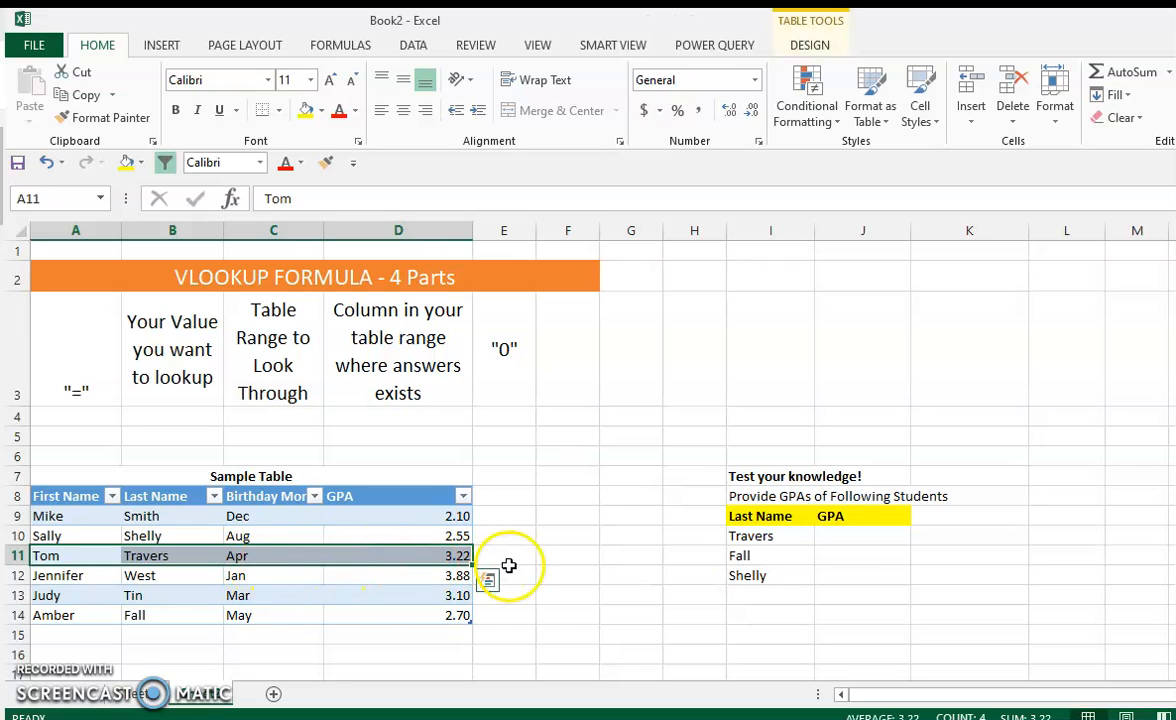
{"action": "left_click", "coordinate": [855, 535]}
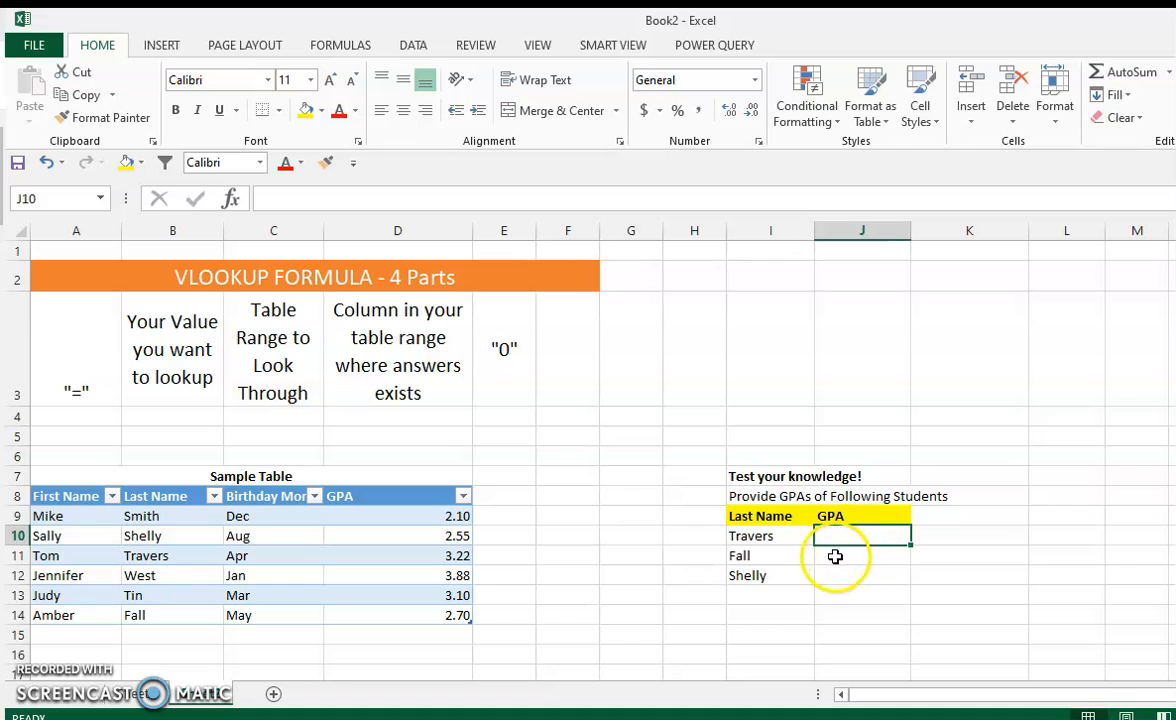
{"action": "left_click", "coordinate": [835, 556]}
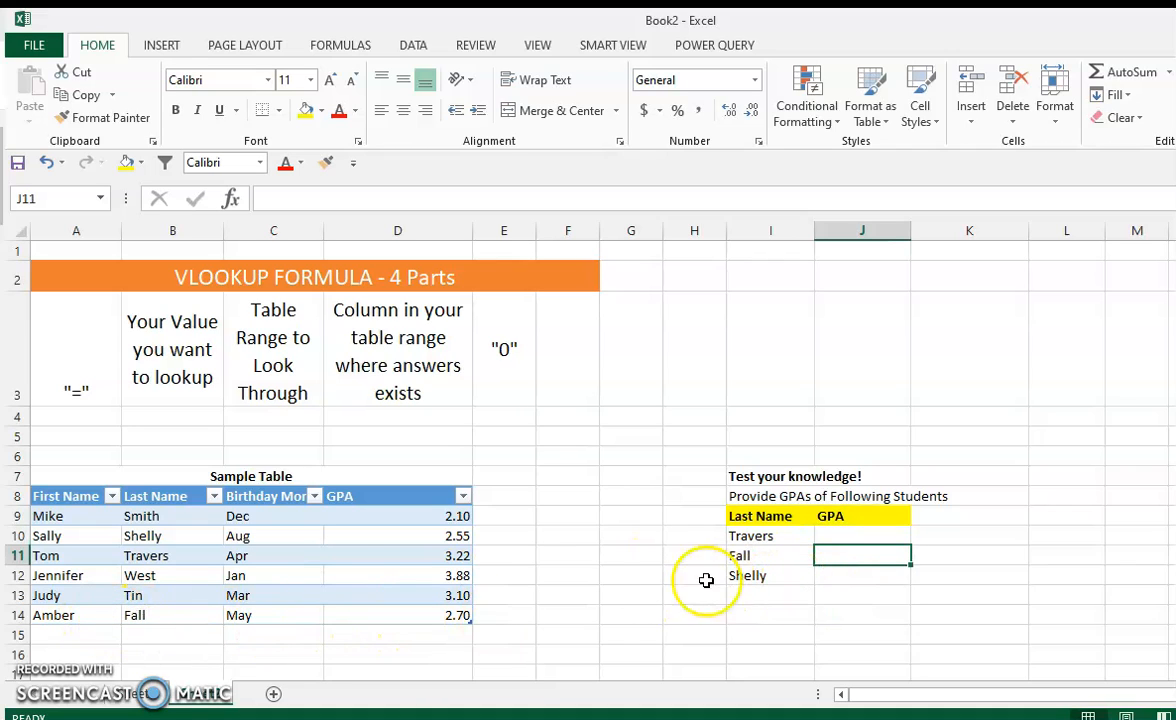
Step: Begin a VLOOKUP formula in cell J10 with I10 as the lookup value
{"action": "left_click", "coordinate": [852, 536]}
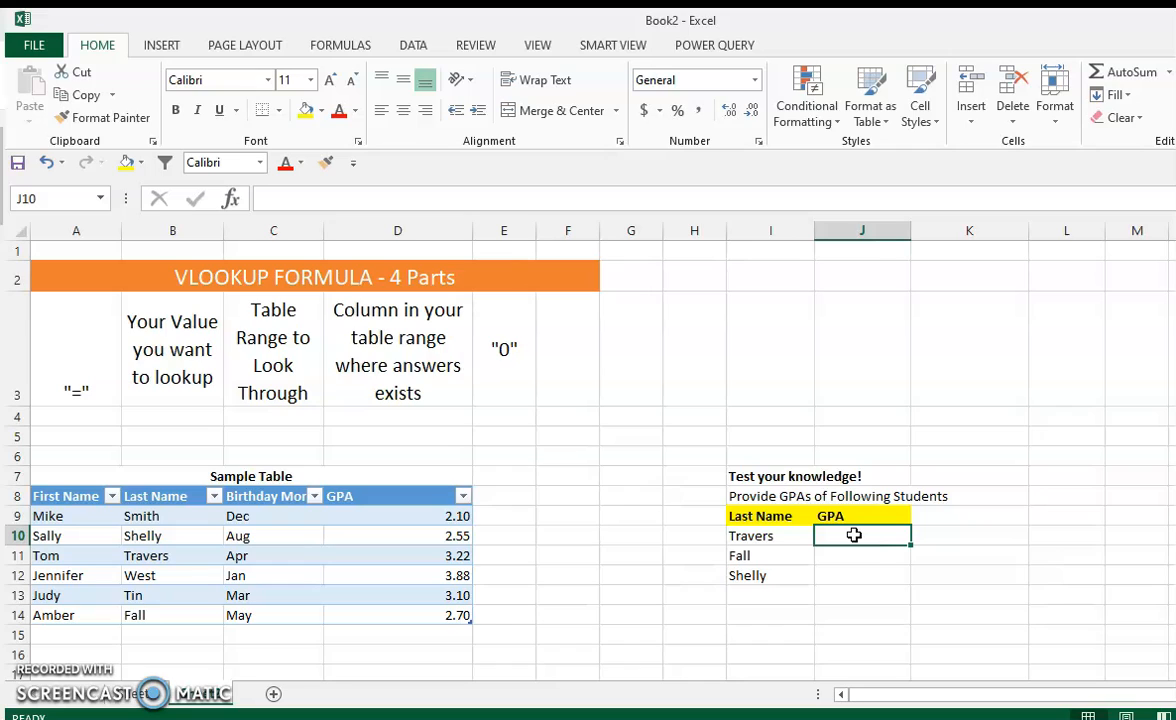
{"action": "type", "text": "="}
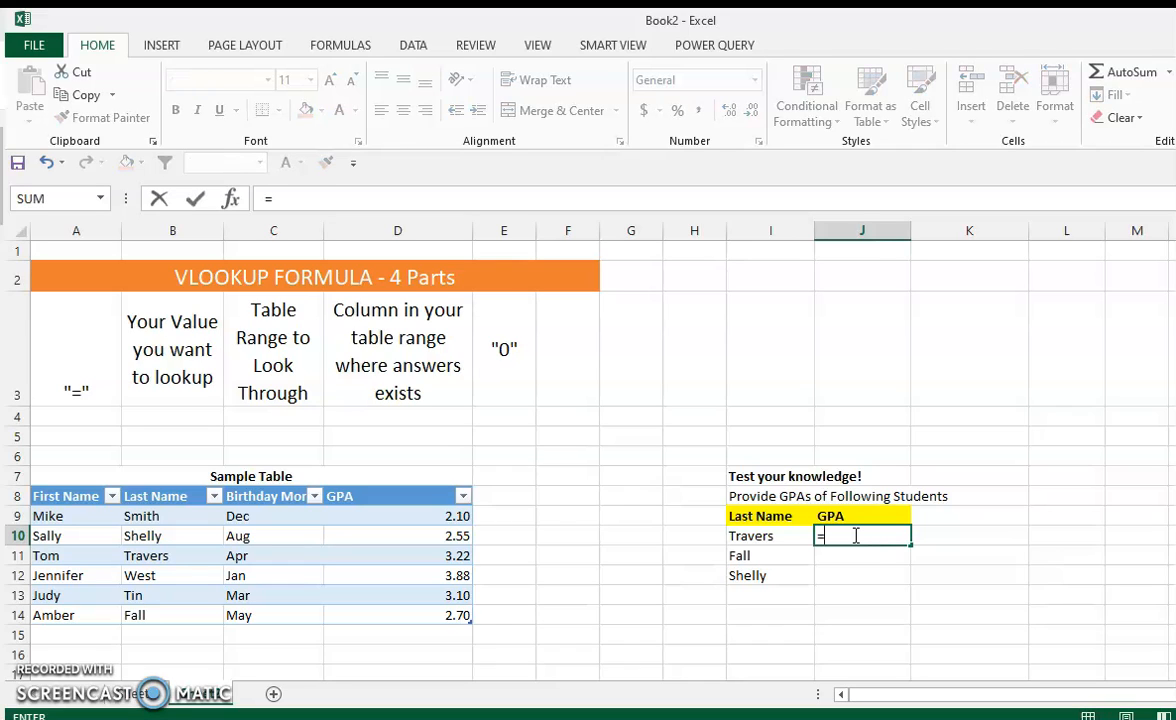
{"action": "type", "text": "vloo"}
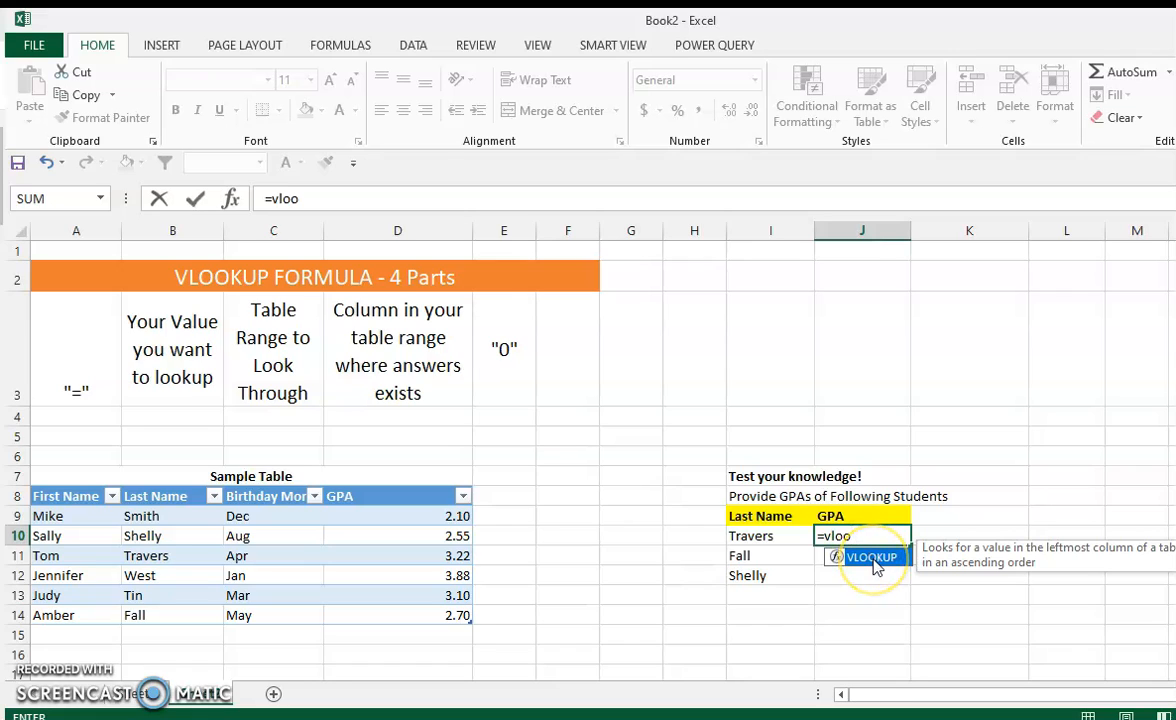
{"action": "double_click", "coordinate": [873, 565]}
{"action": "left_click", "coordinate": [896, 538]}
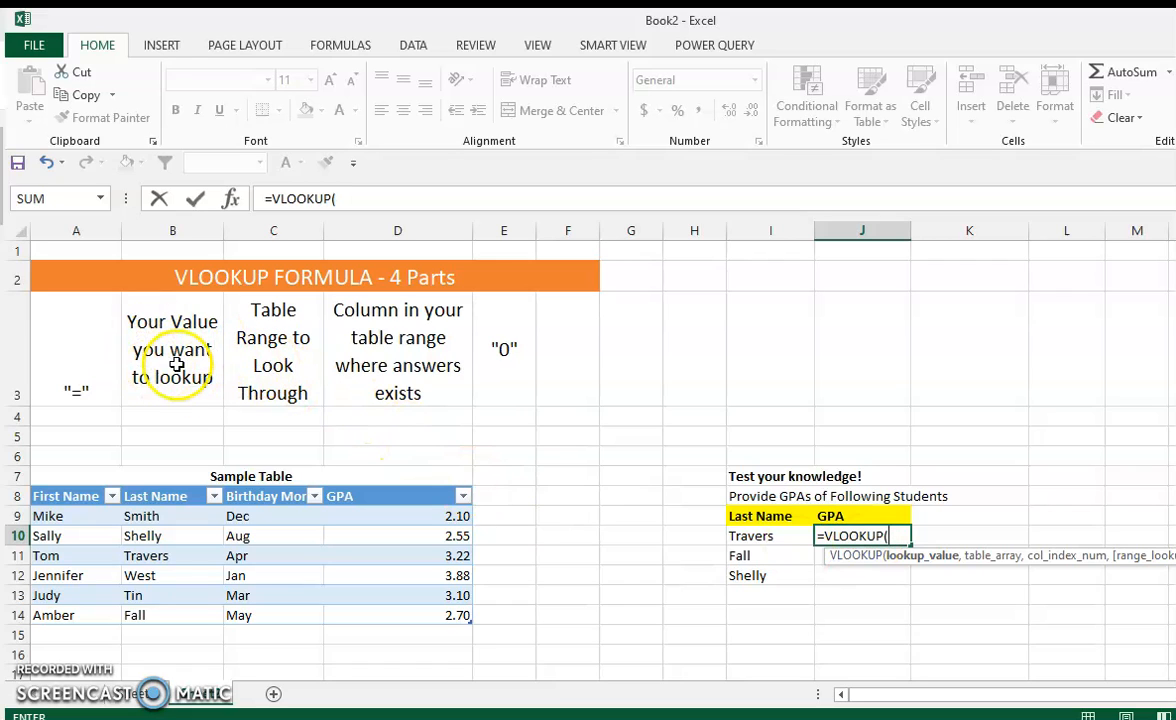
{"action": "left_click", "coordinate": [766, 535]}
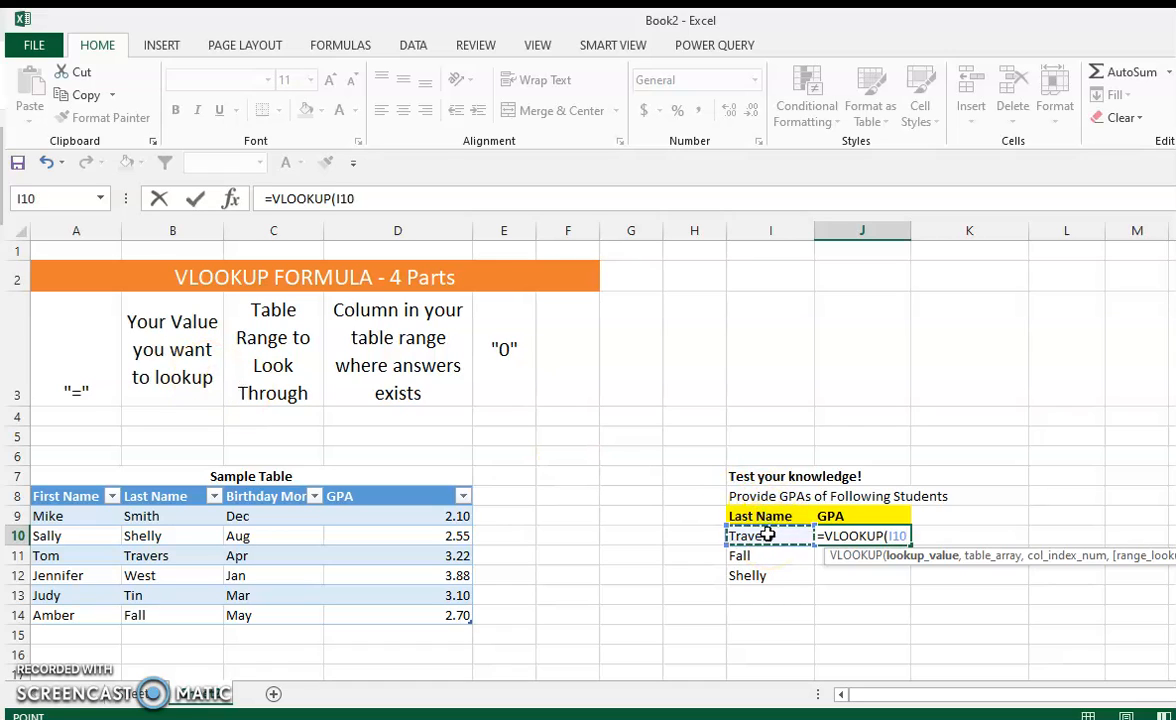
{"action": "type", "text": ","}
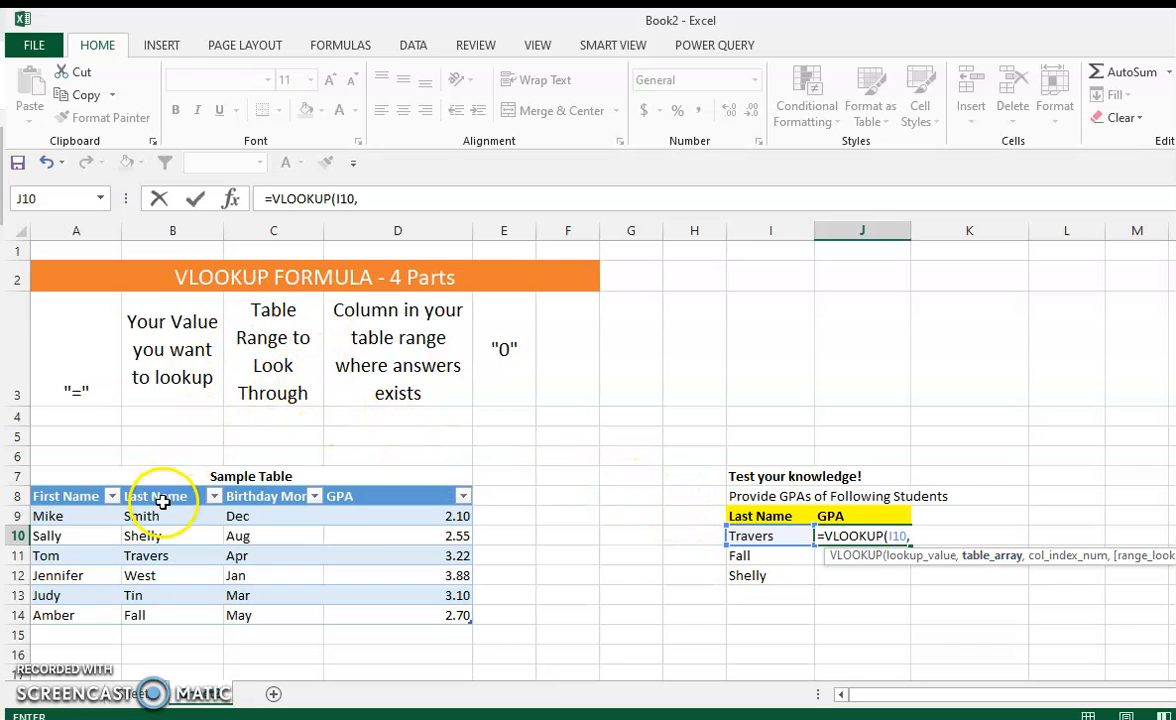
Step: Complete the J10 formula with the Sample Table's Last Name to GPA columns including headers (B8:D14), column index 3 and range lookup 0
{"action": "left_click_drag", "start_coordinate": [162, 496], "coordinate": [398, 619]}
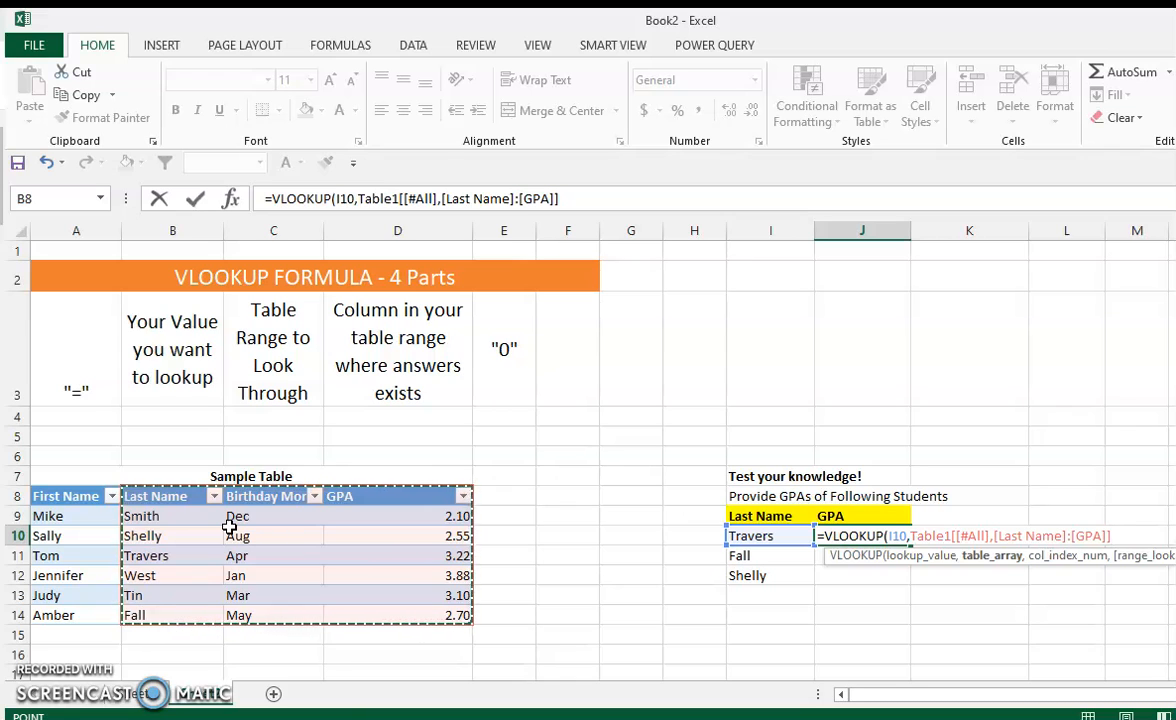
{"action": "type", "text": ","}
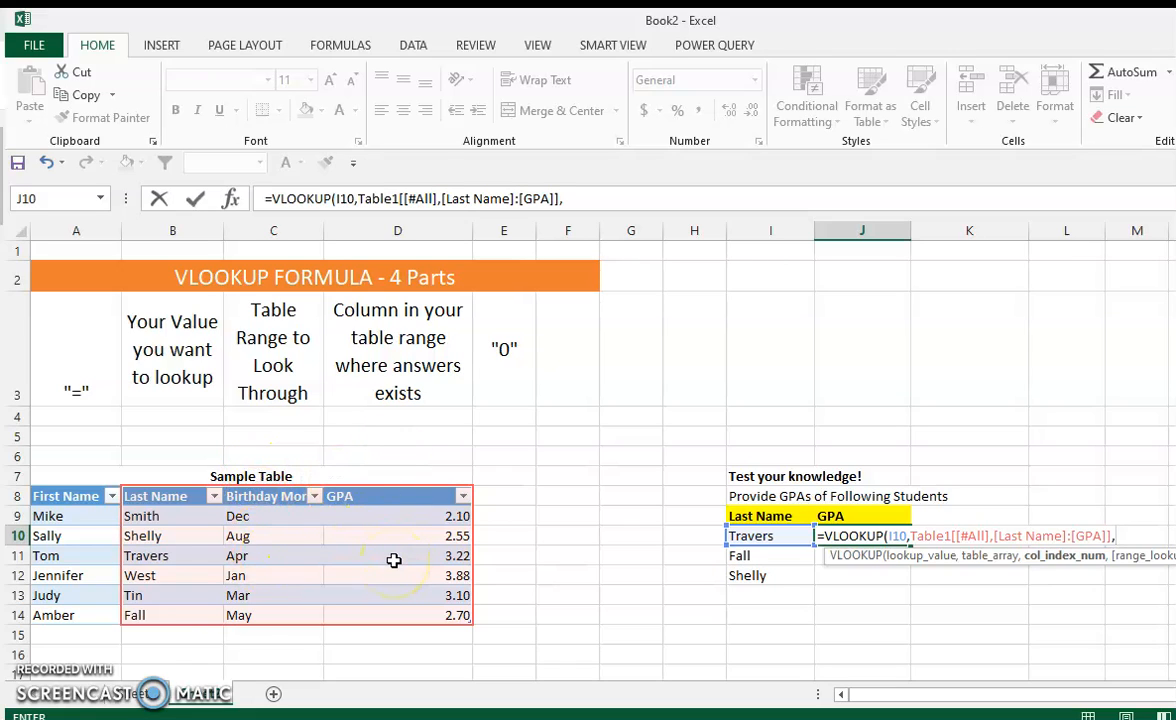
{"action": "left_click", "coordinate": [382, 512]}
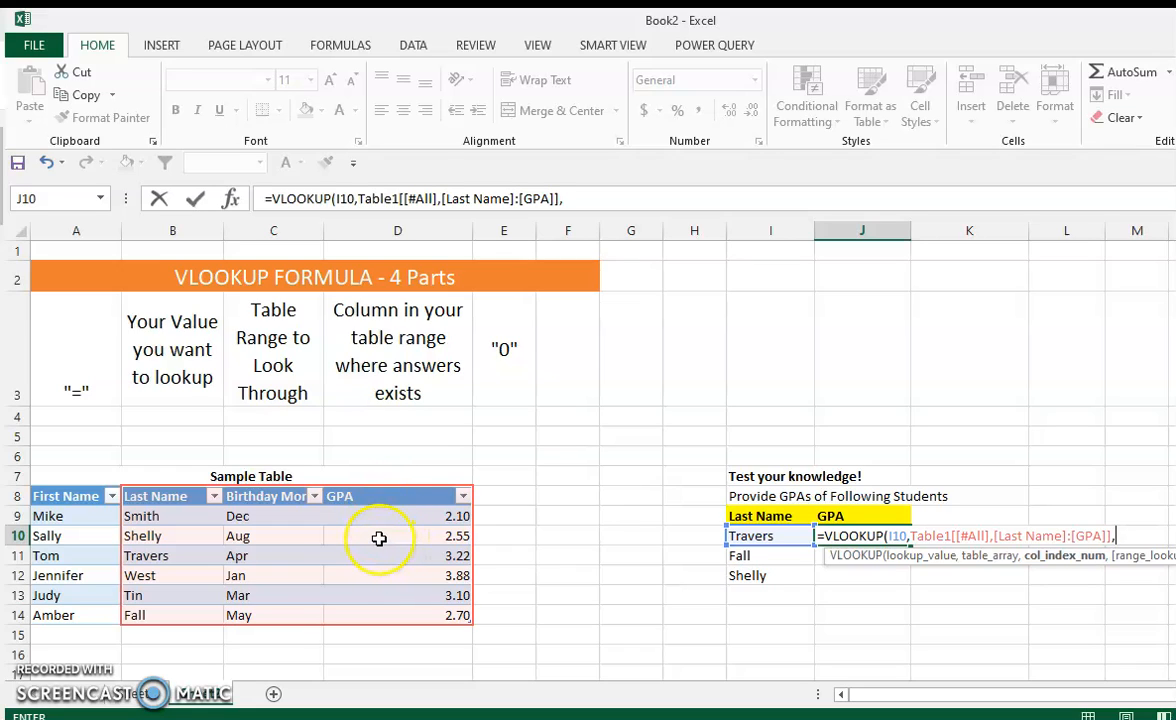
{"action": "type", "text": "3,"}
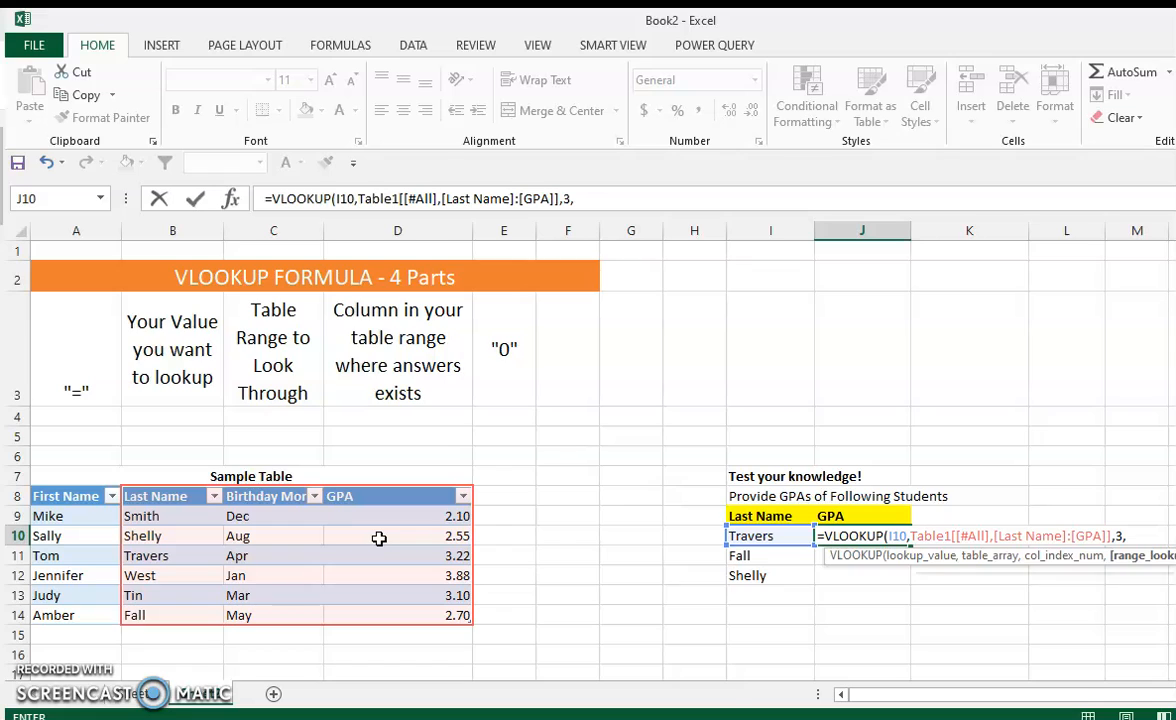
{"action": "type", "text": "0"}
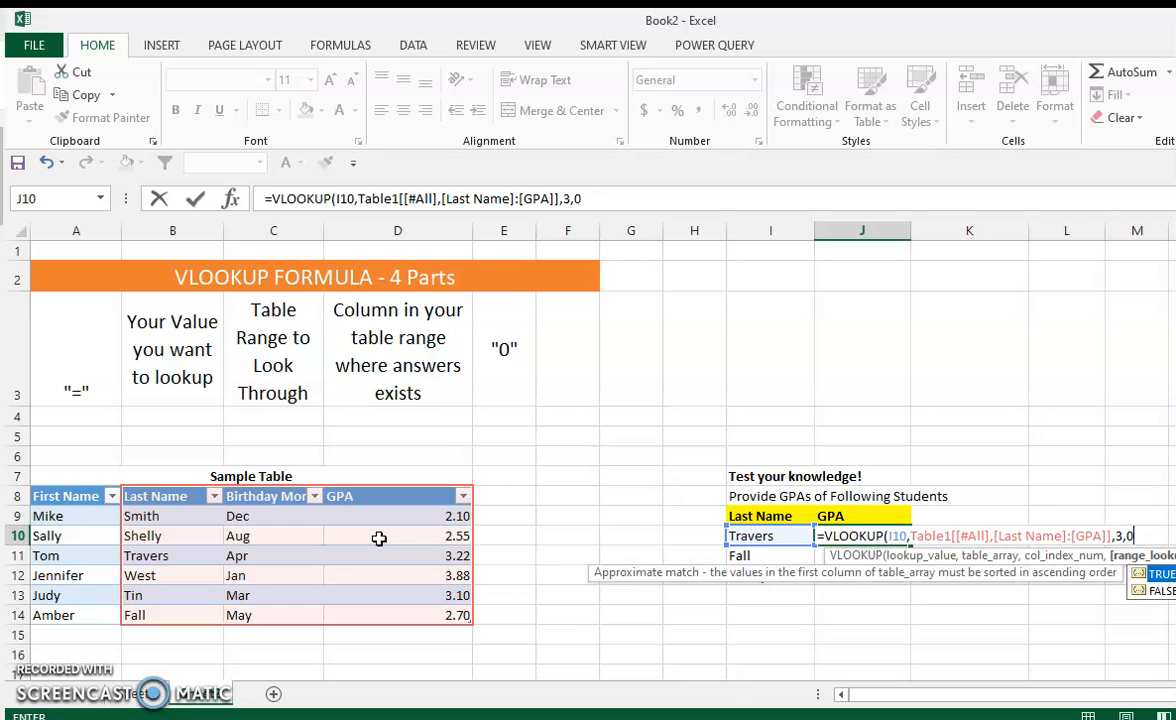
{"action": "type", "text": ")"}
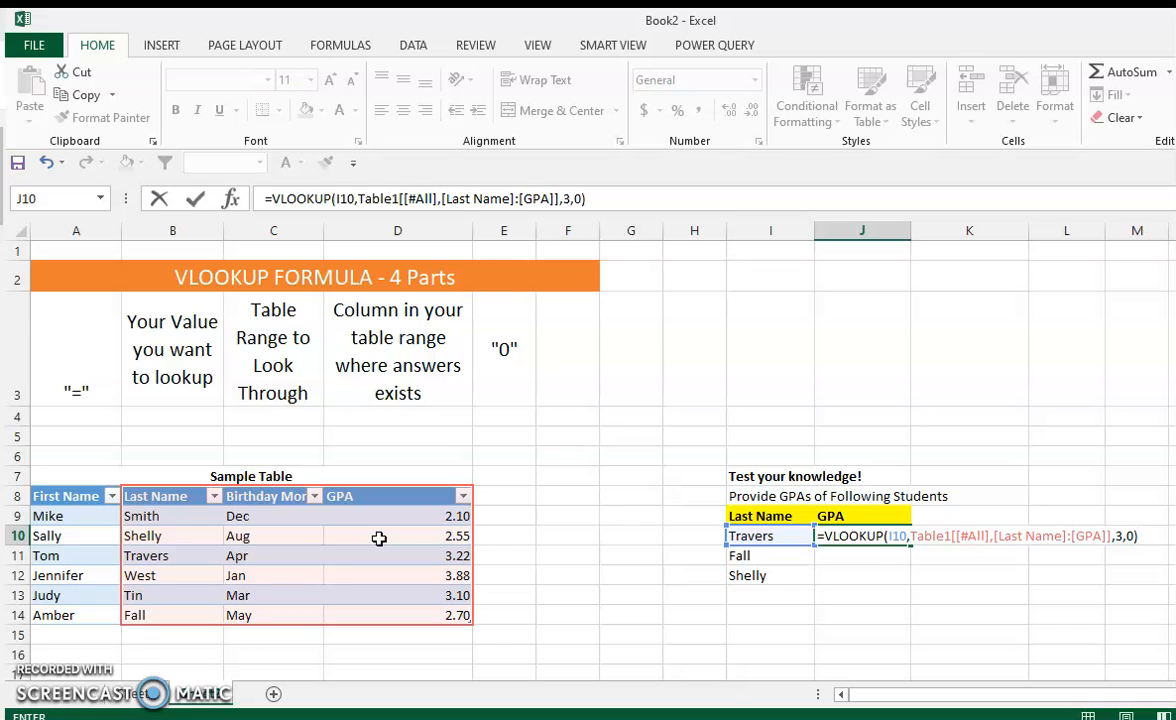
{"action": "key", "text": "Return"}
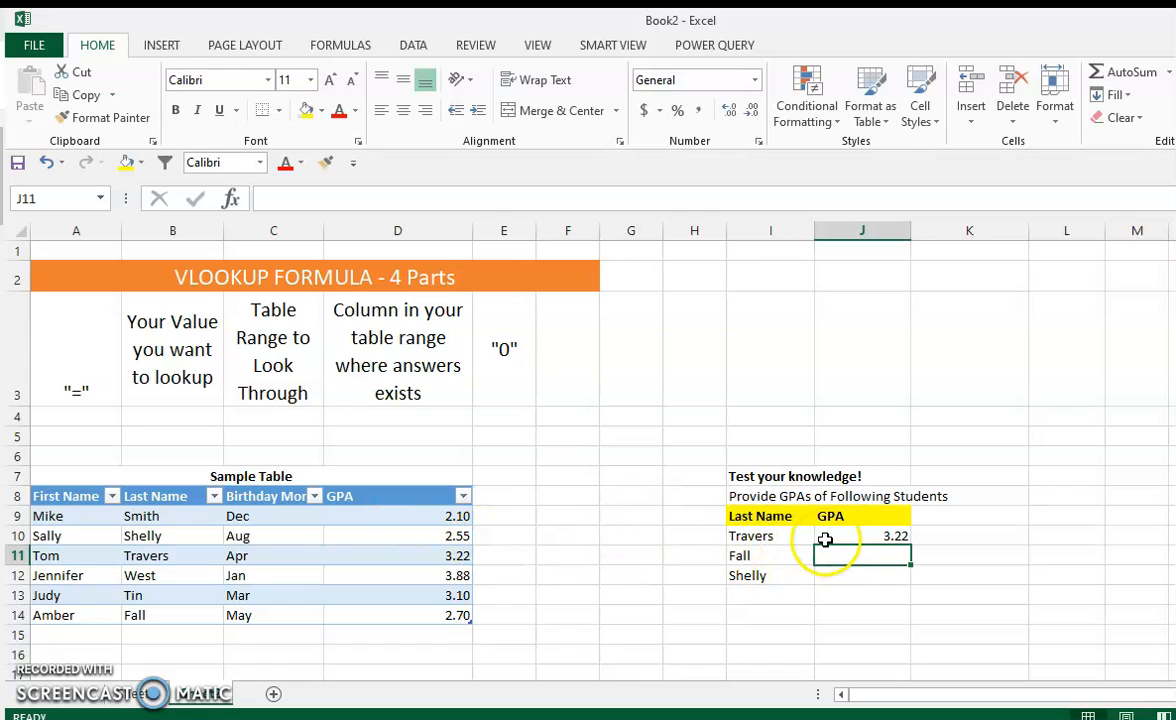
Step: Fill the VLOOKUP formula from J10 down through J12 and format the GPAs with two decimal places
{"action": "left_click", "coordinate": [860, 537]}
{"action": "left_click_drag", "start_coordinate": [909, 545], "coordinate": [900, 578]}
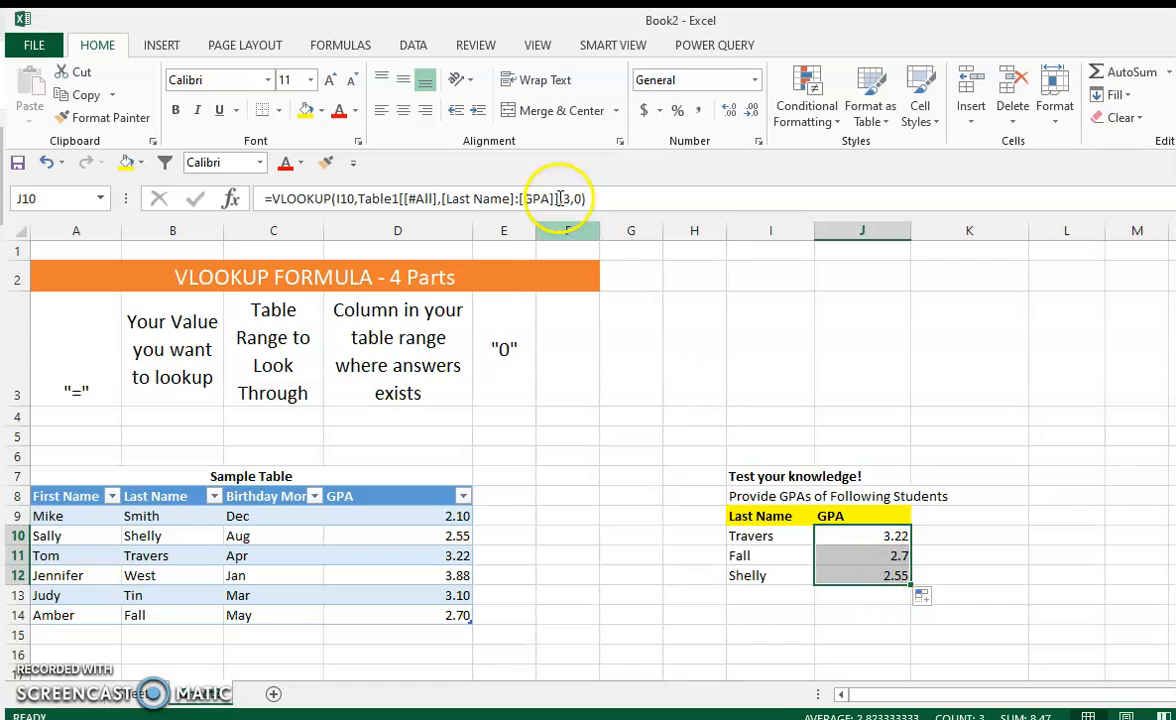
{"action": "left_click", "coordinate": [731, 112]}
{"action": "left_click", "coordinate": [752, 113]}
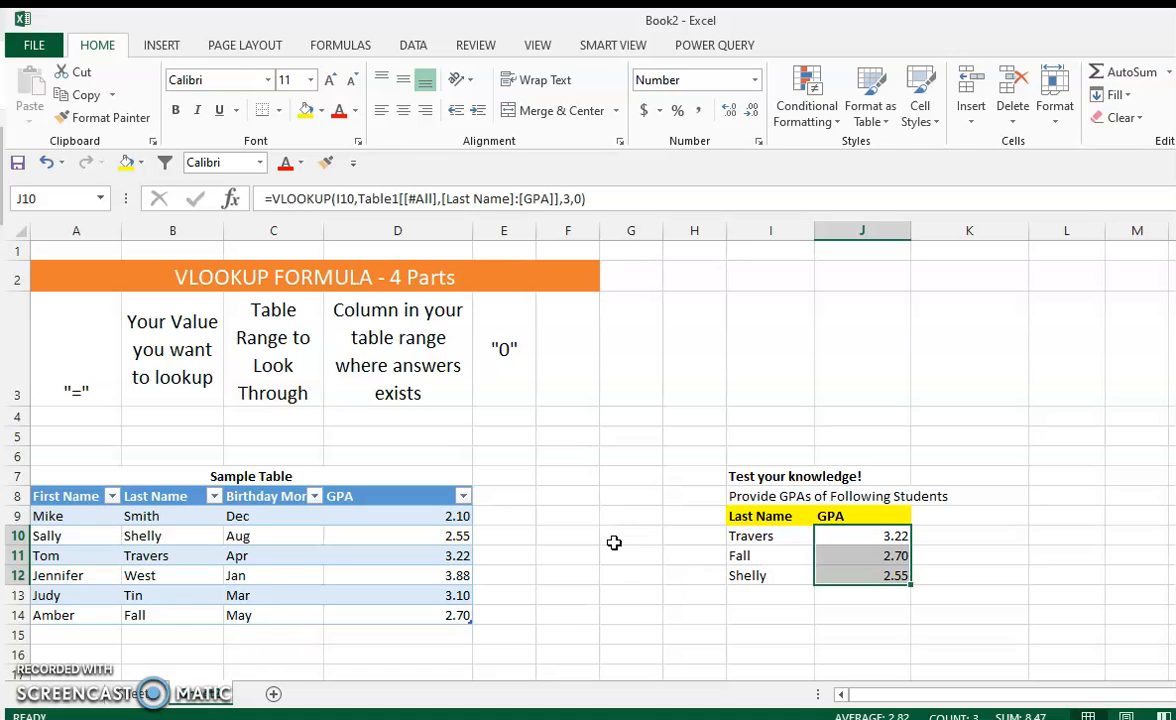
Step: Open the VLOOKUP formula in cell J10 for editing to inspect its references
{"action": "left_click", "coordinate": [884, 536]}
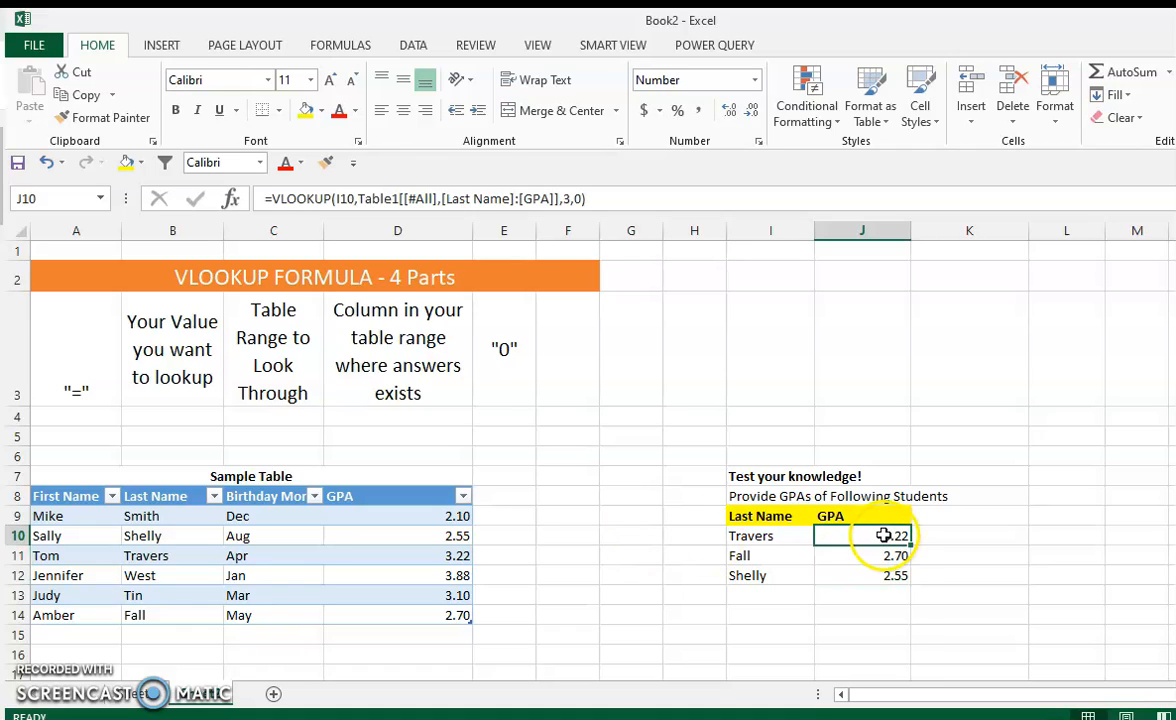
{"action": "left_click", "coordinate": [470, 198]}
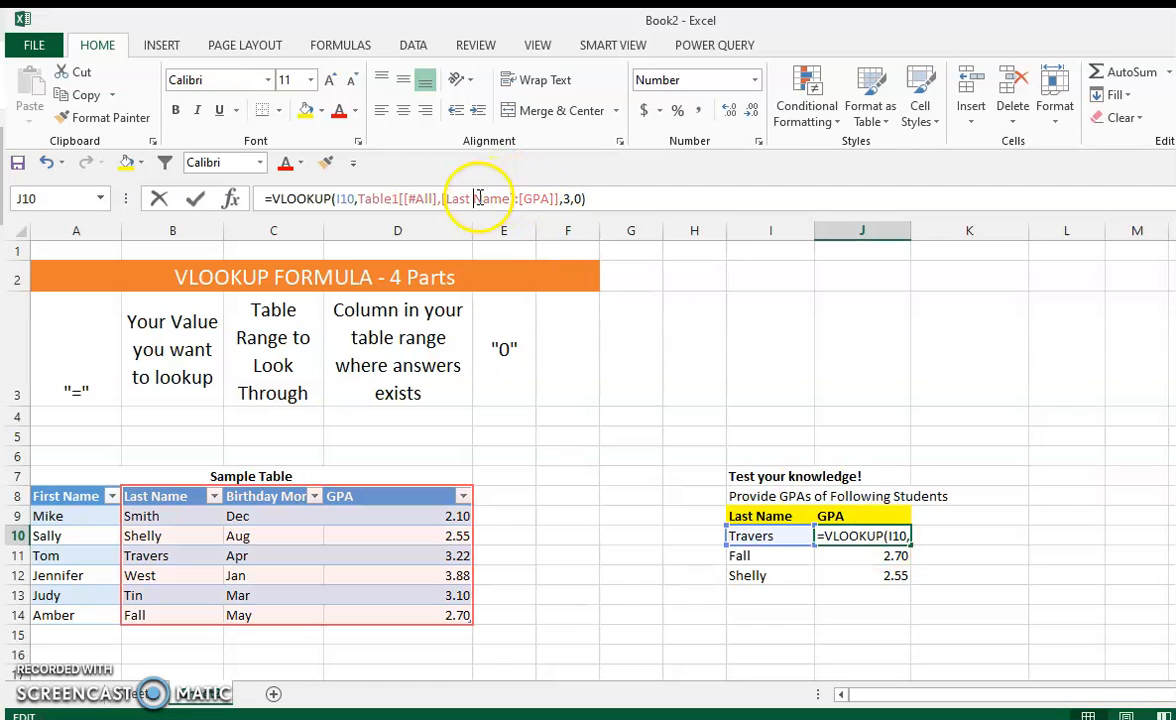